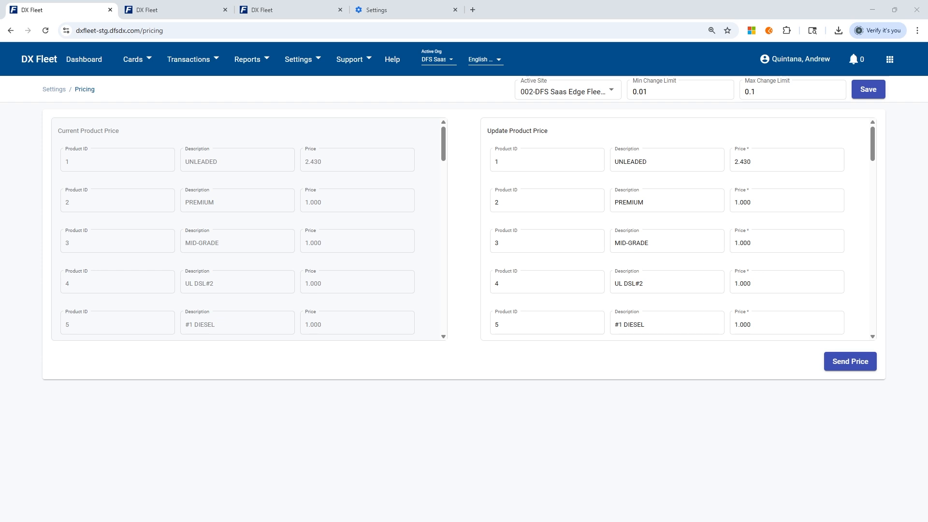
Step: Choose 002-DFS Saas Edge Fleet Lab 2 as the active site on the Pricing page
left_click(309, 59)
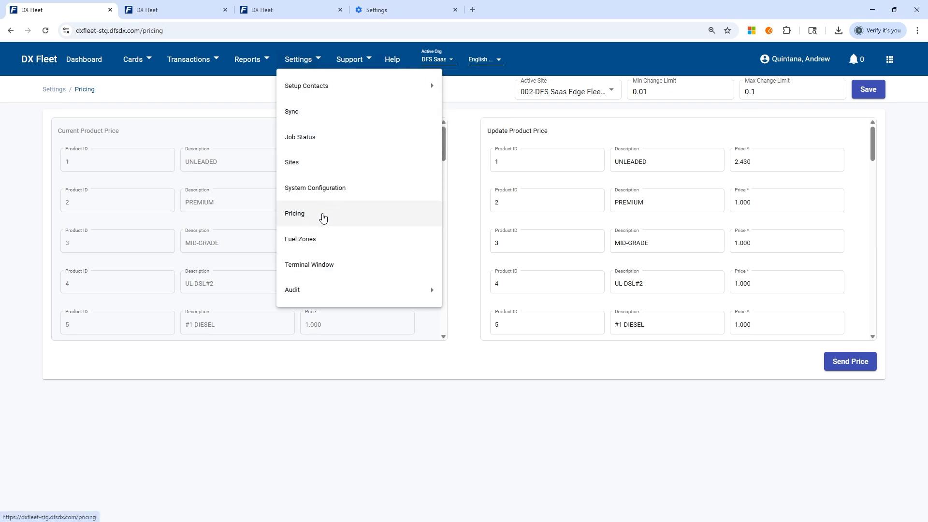
left_click(532, 379)
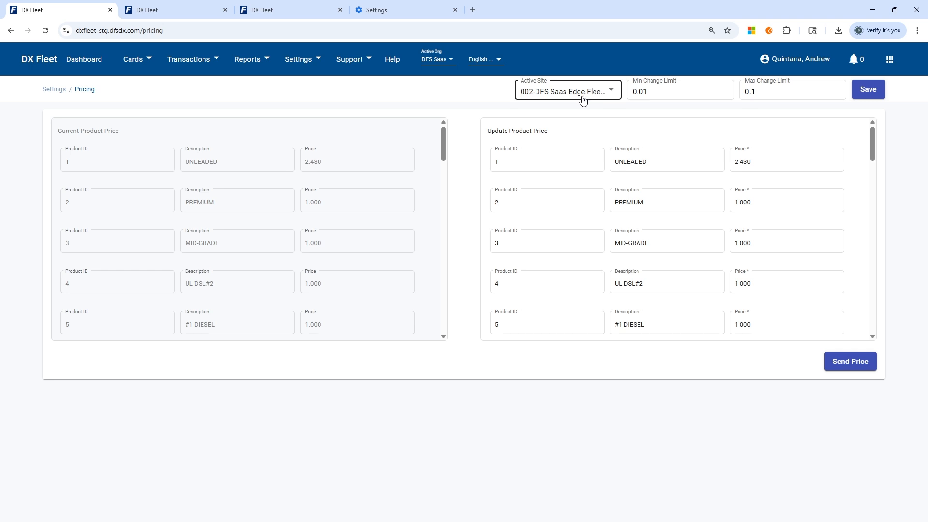
left_click(568, 98)
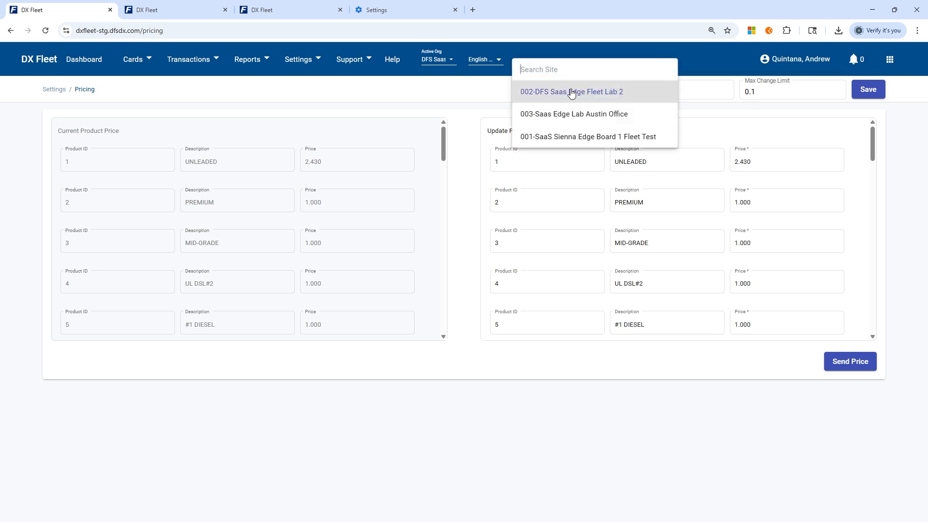
left_click(573, 92)
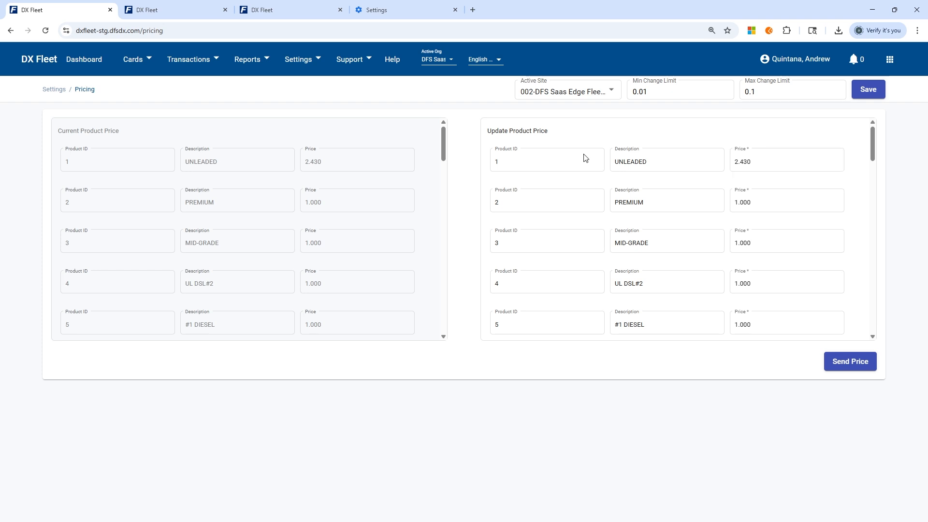
Step: Set the update prices of UNLEADED and #1 DIESEL to 1.75
double_click(766, 160)
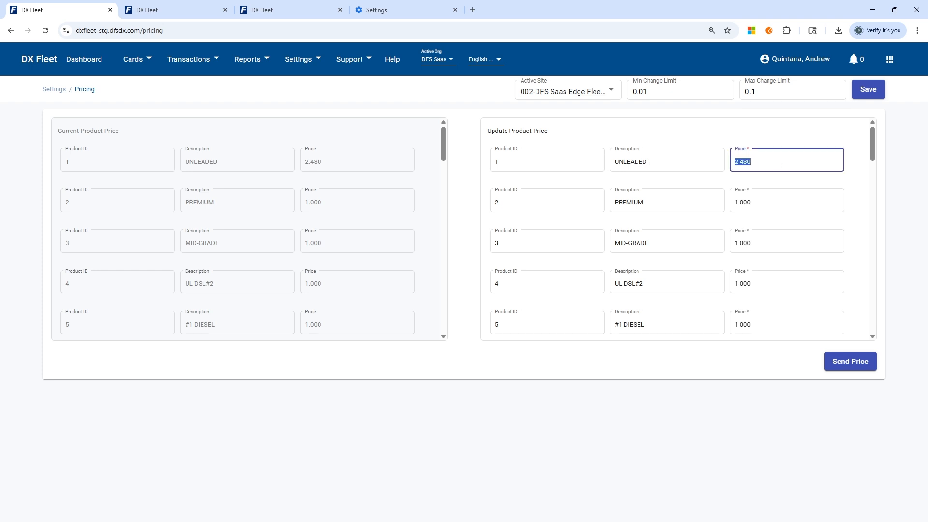
type("1.75")
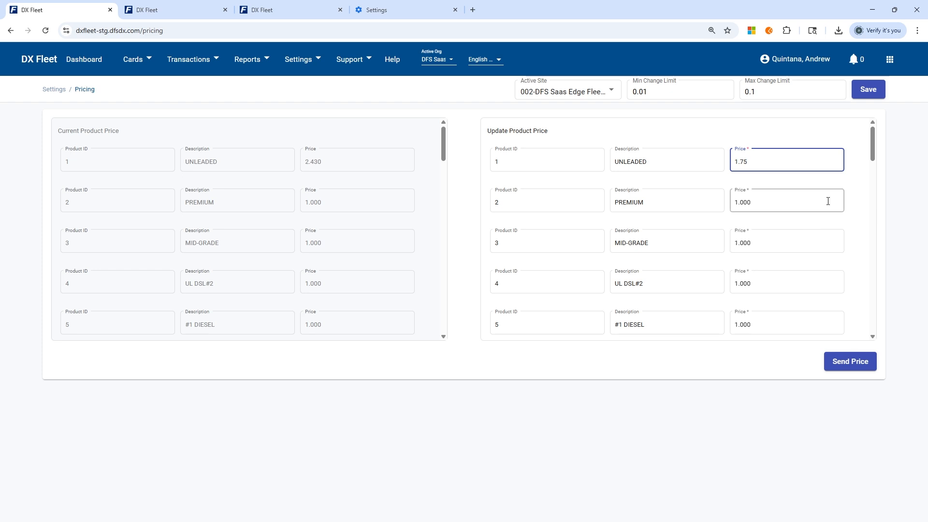
double_click(779, 331)
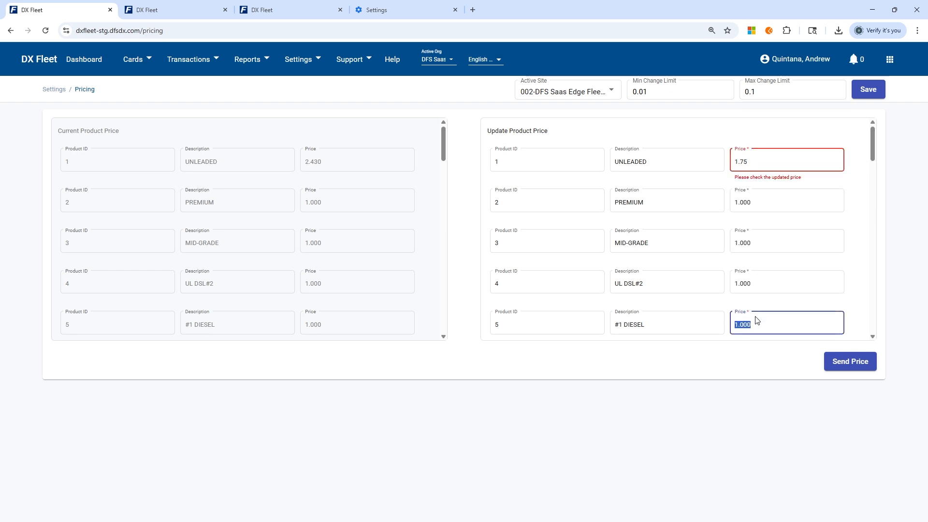
type("1.75")
scroll(868, 298, "down", 4)
scroll(859, 257, "up", 3)
scroll(859, 257, "up", 1)
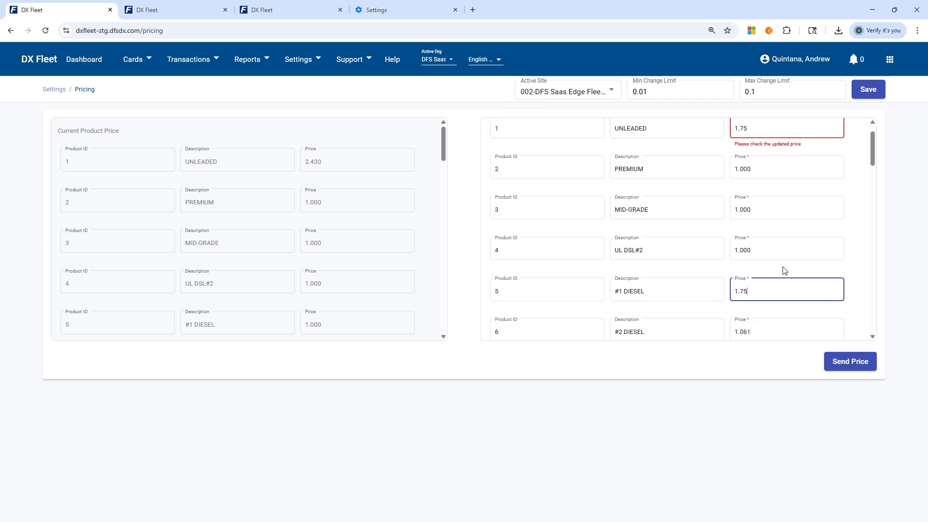
left_click(783, 251)
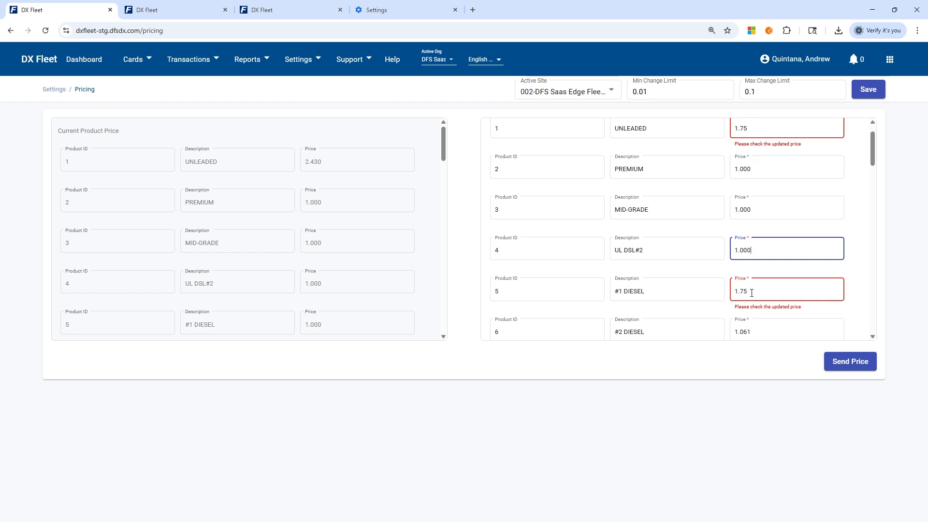
Step: Change the update price of #1 DIESEL to 1.10
left_click(756, 92)
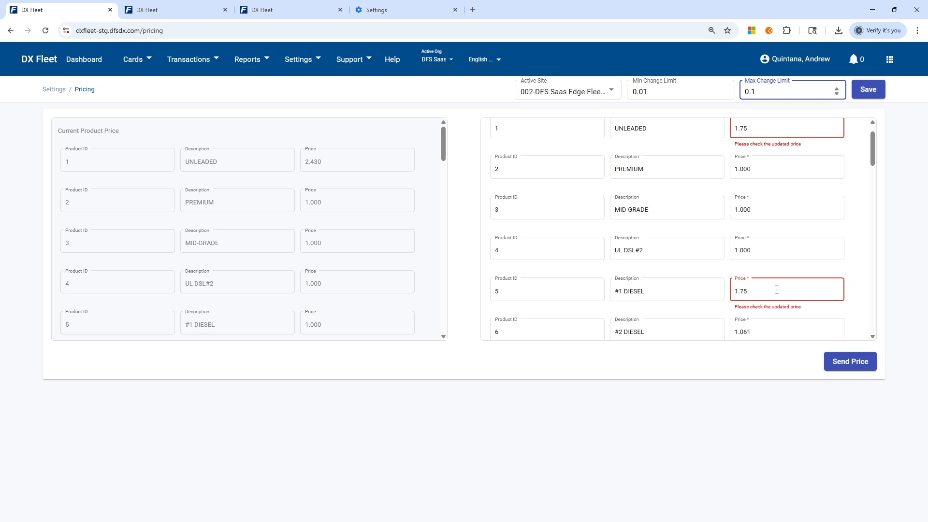
left_click(801, 291)
left_click_drag(750, 291, 686, 280)
type("175")
left_click_drag(767, 91, 744, 91)
left_click(858, 256)
double_click(766, 290)
type("1.10")
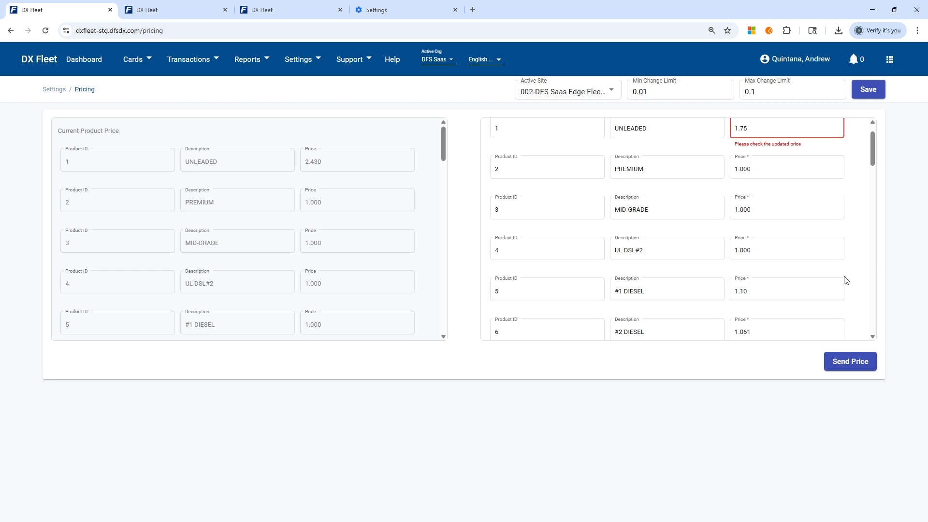
Step: Set the Max Change Limit for the product prices to 1.1
left_click(760, 291)
left_click(762, 91)
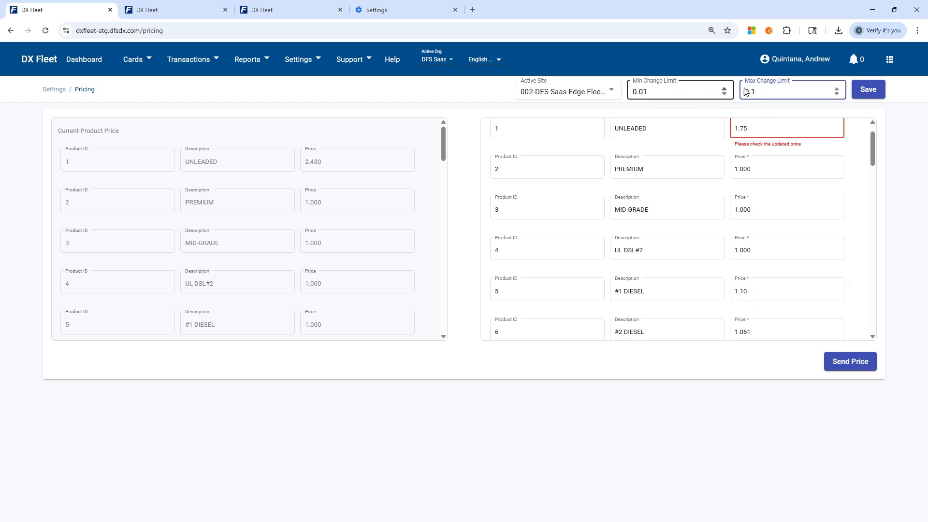
key("BackSpace")
left_click(751, 290)
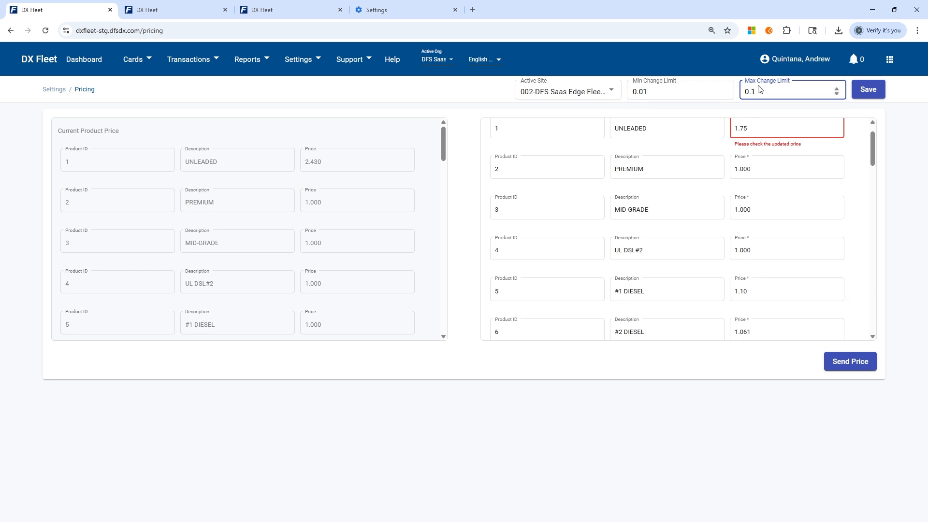
type("1")
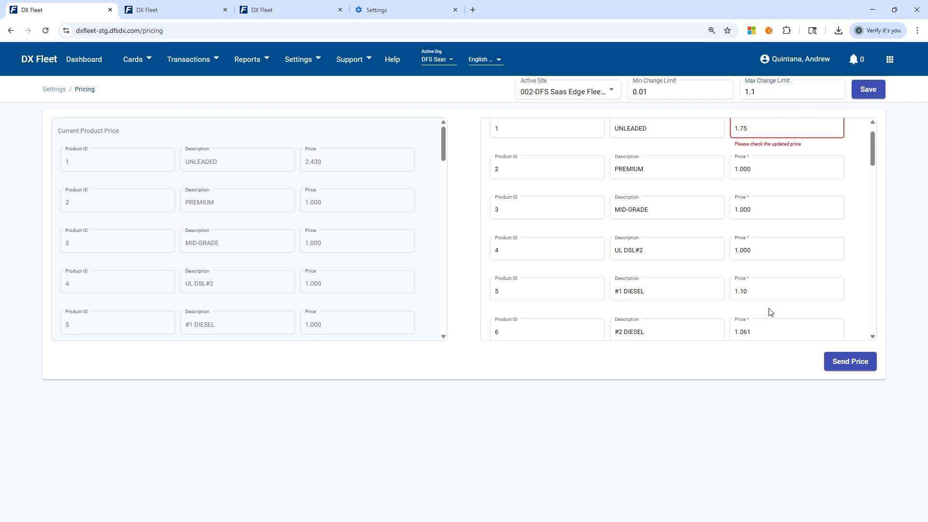
Step: Set the update price of #1 DIESEL to 2.10
left_click(742, 289)
left_click_drag(738, 290, 734, 292)
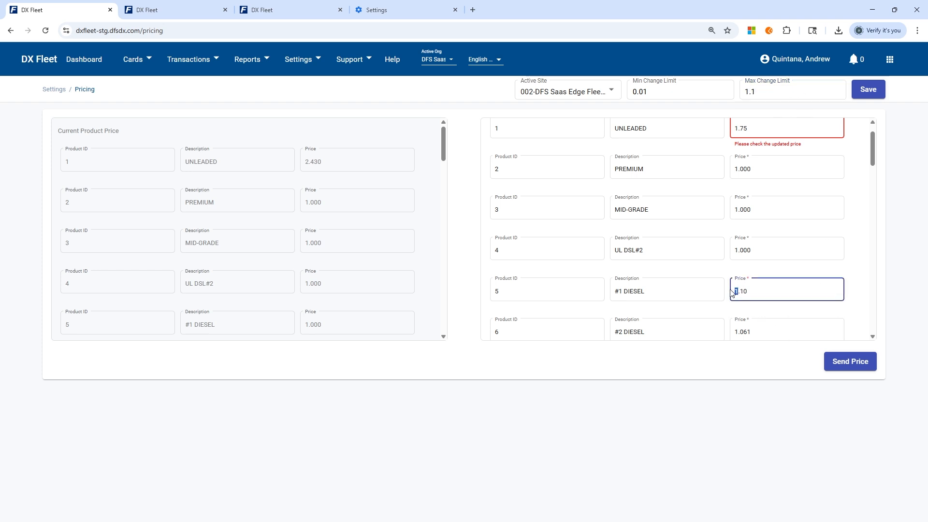
type("2")
left_click(859, 279)
type("5")
left_click(849, 135)
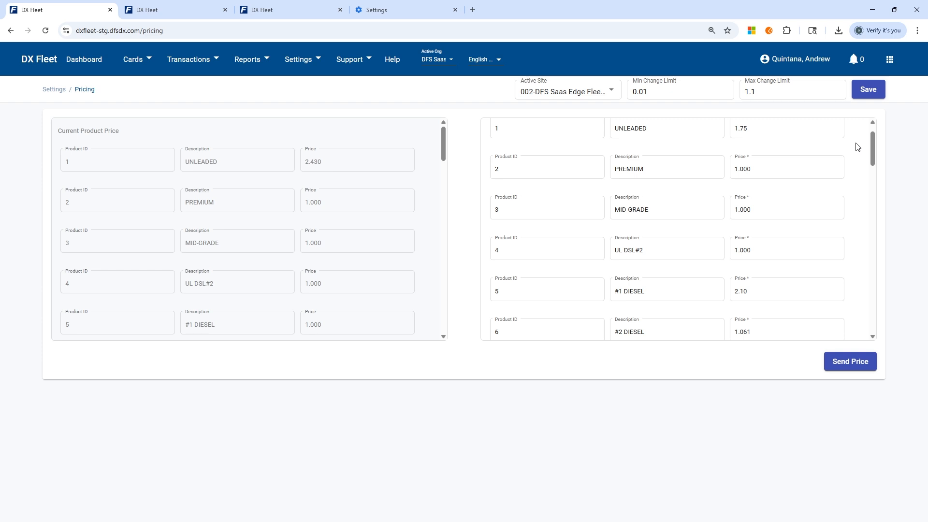
Step: Set the update price of UNLEADED to 1.72 and send the updated prices to the site
left_click(750, 93)
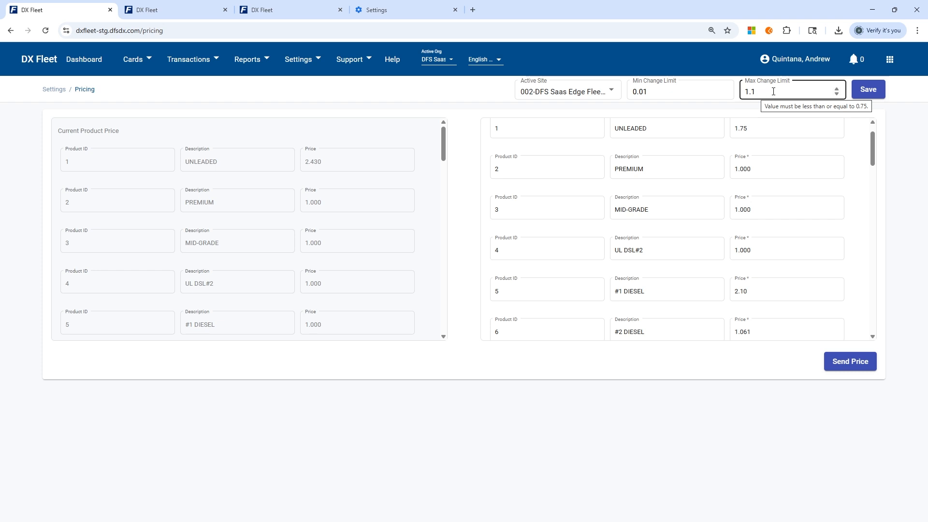
left_click(754, 128)
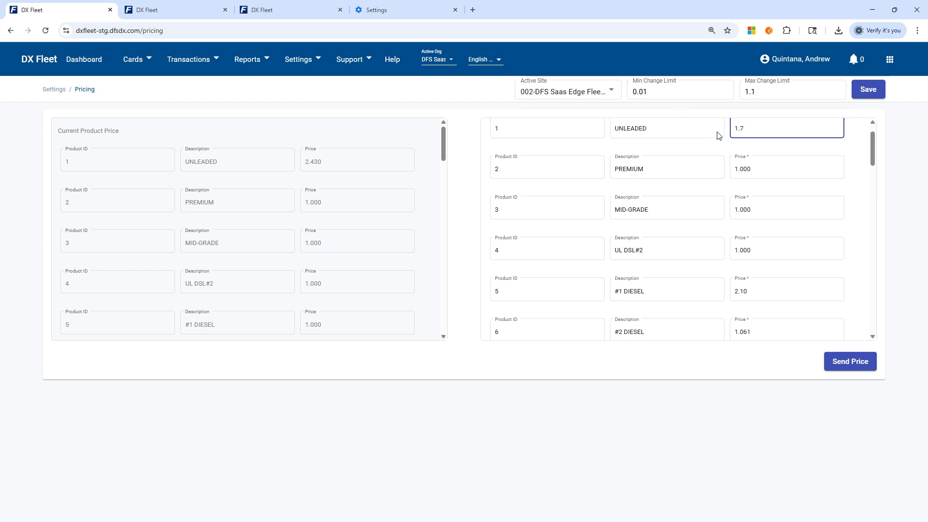
type("2")
left_click(859, 153)
left_click(820, 136)
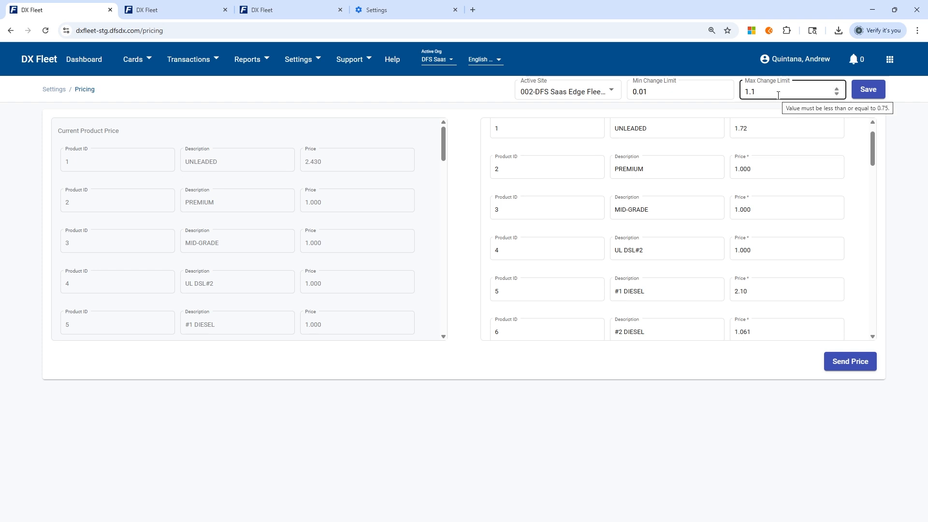
left_click(789, 136)
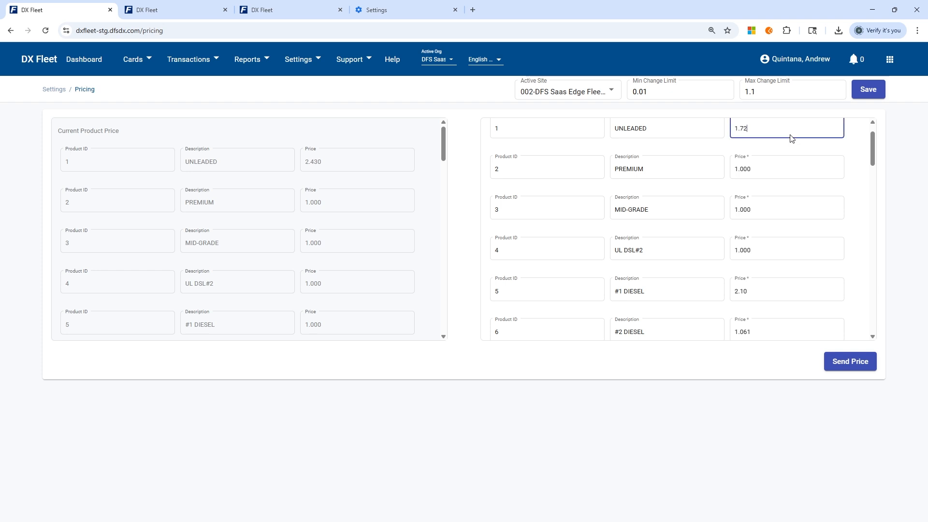
scroll(787, 148, "up", 1)
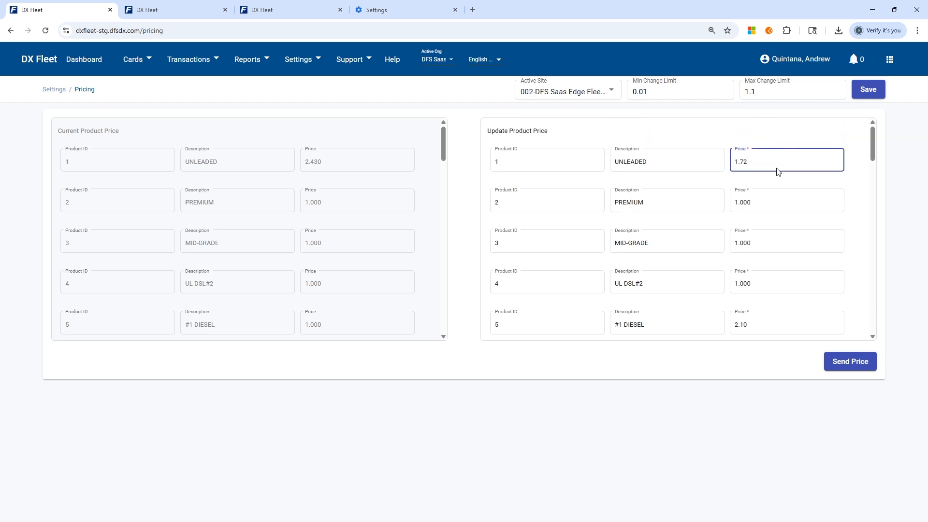
left_click(844, 366)
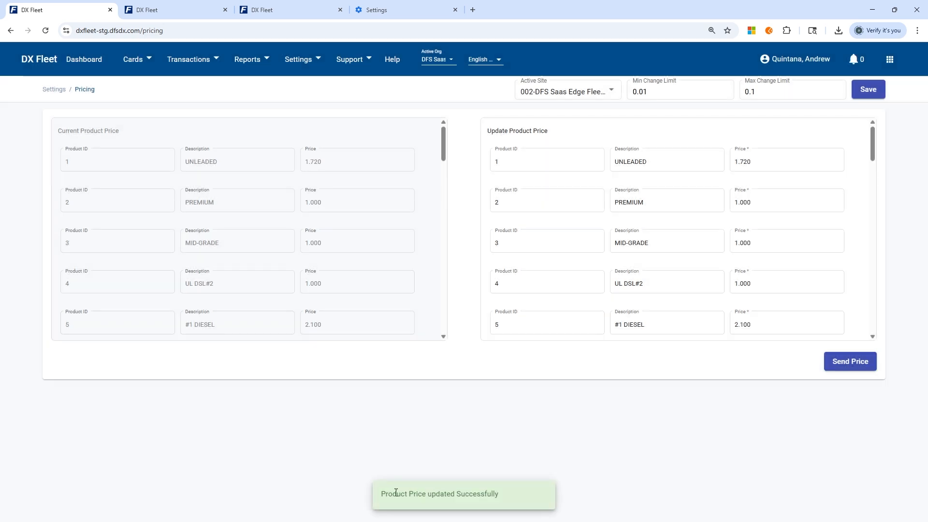
left_click_drag(383, 494, 465, 494)
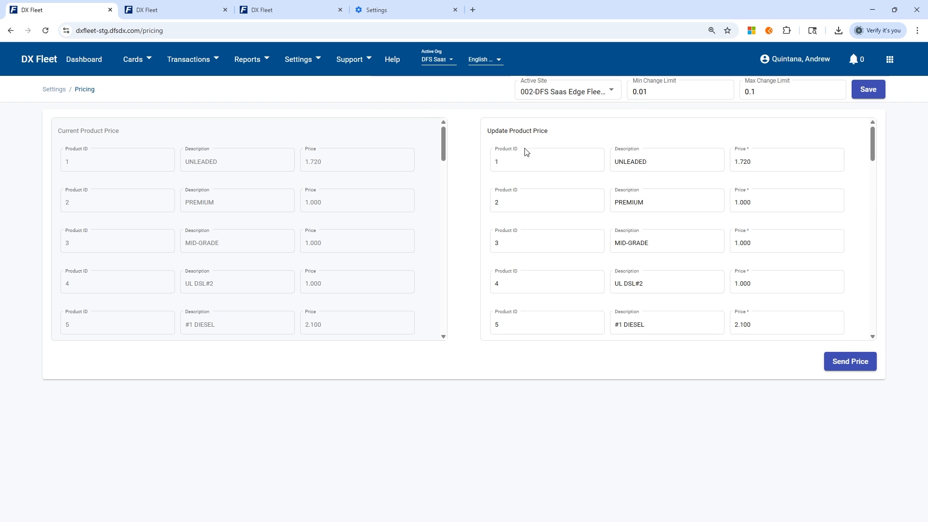
left_click(756, 163)
left_click(211, 67)
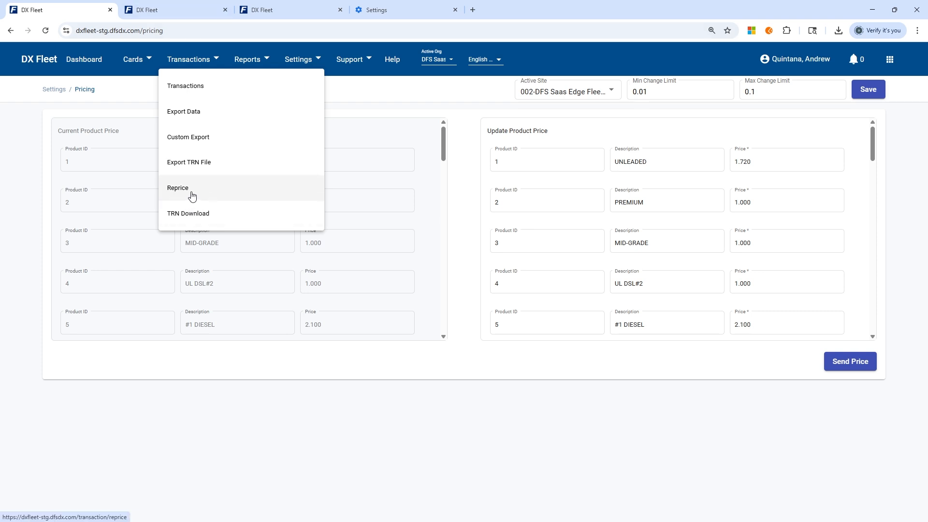
left_click(577, 390)
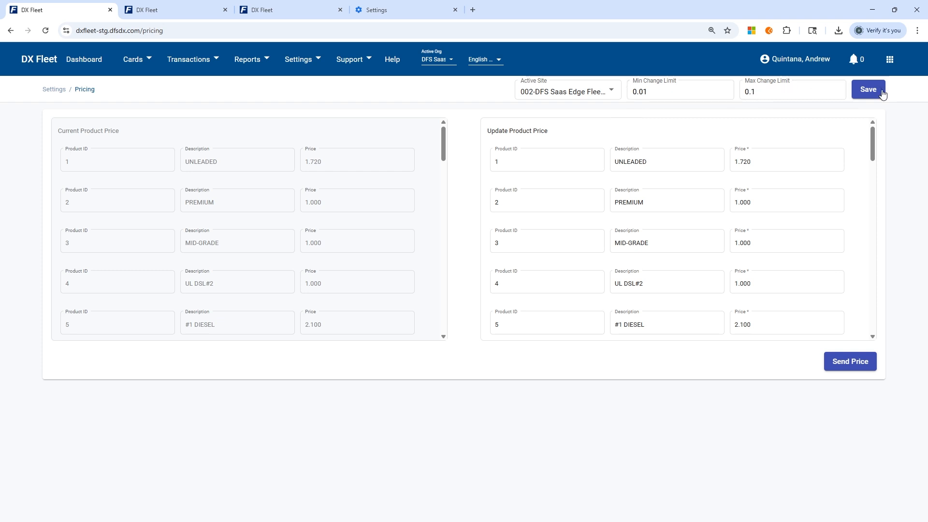
left_click(606, 91)
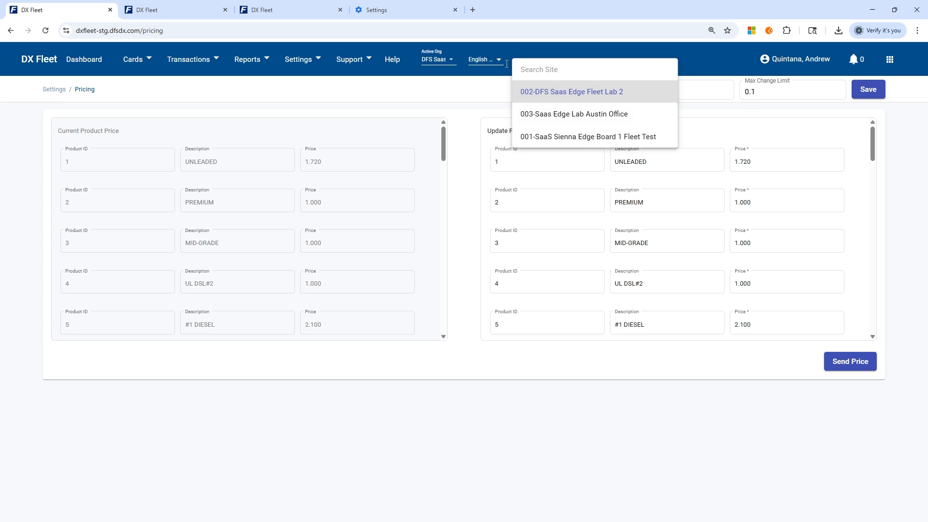
left_click(478, 93)
left_click(775, 165)
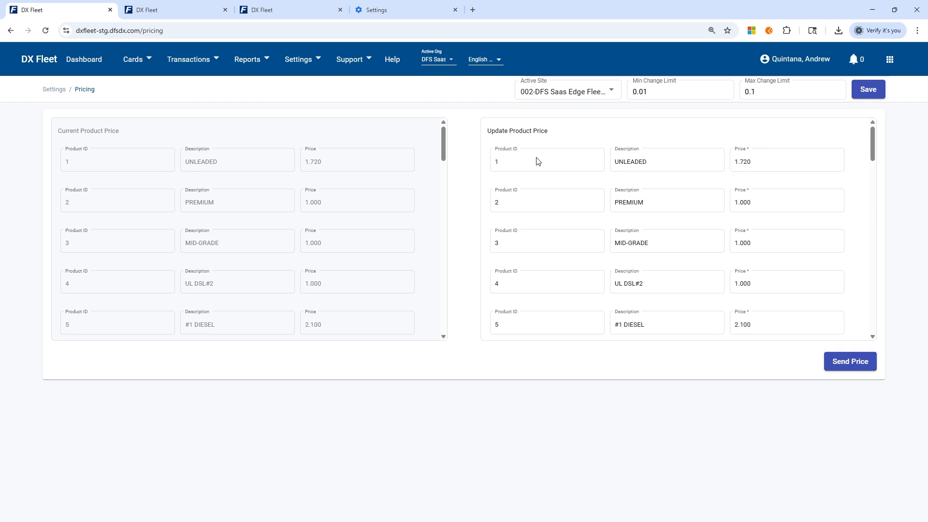
Step: View the Sites page and return to the Pricing page
left_click(303, 70)
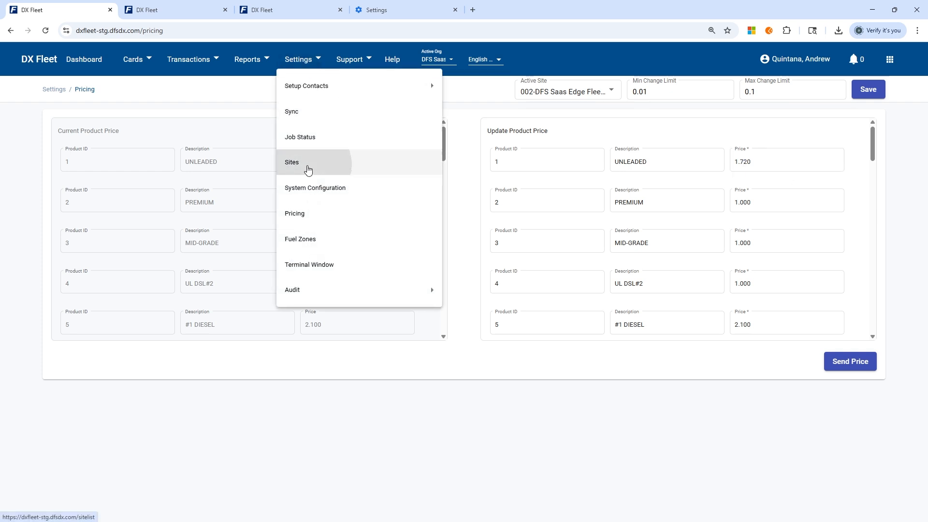
left_click(304, 165)
left_click(300, 65)
left_click(307, 213)
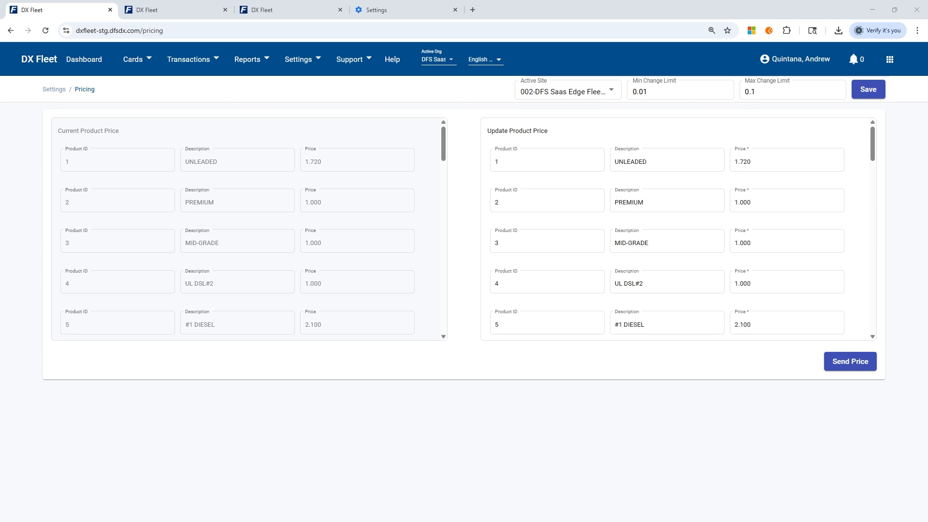
Step: Switch to the AnyDesk session, check the 002.txt log in BareTail for the price commands, and return to DX Fleet
left_click(297, 64)
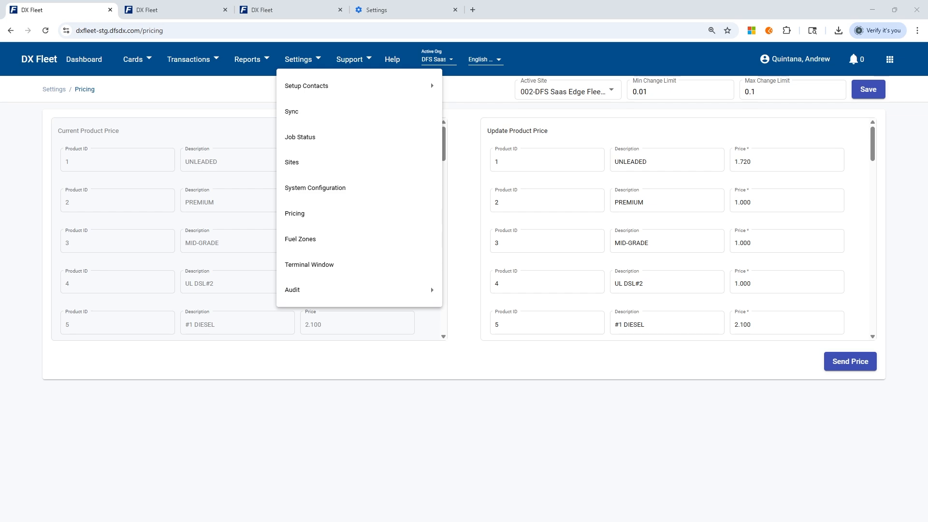
left_click_drag(927, 124, 282, 1)
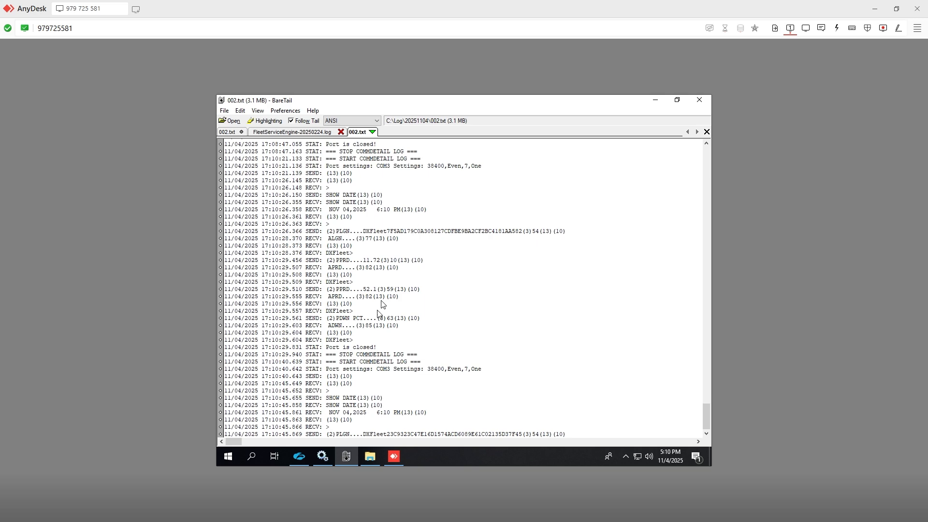
left_click_drag(423, 1, 464, 0)
left_click(499, 464)
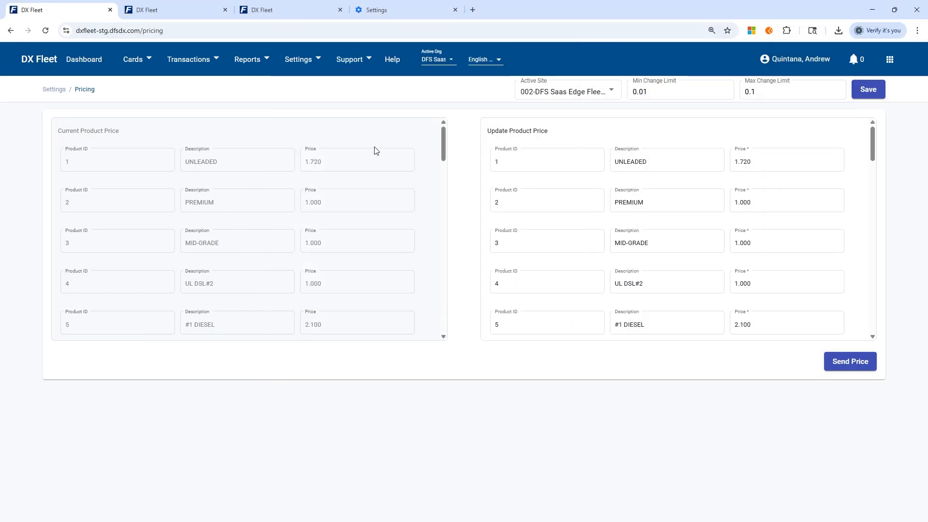
Step: Reload the product prices by opening the Sites list and going back to Pricing
left_click(296, 66)
left_click(308, 172)
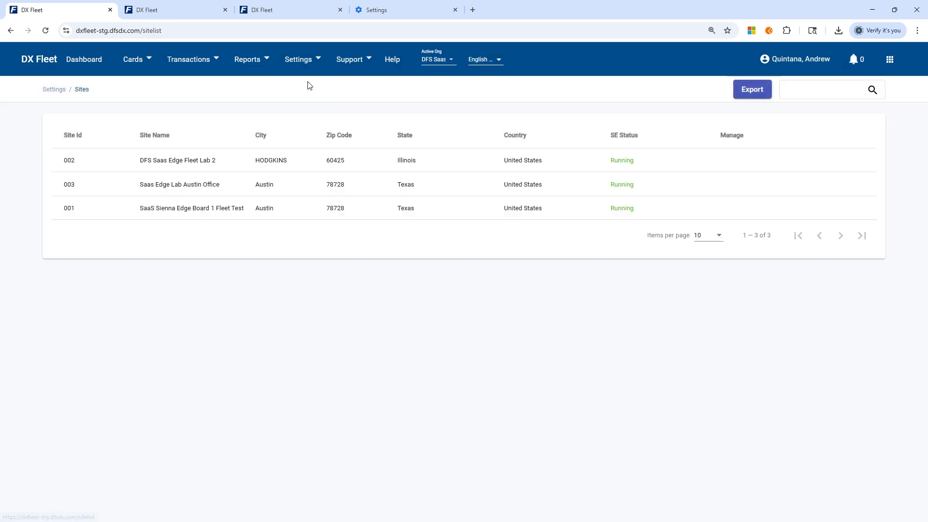
left_click(298, 59)
left_click(304, 213)
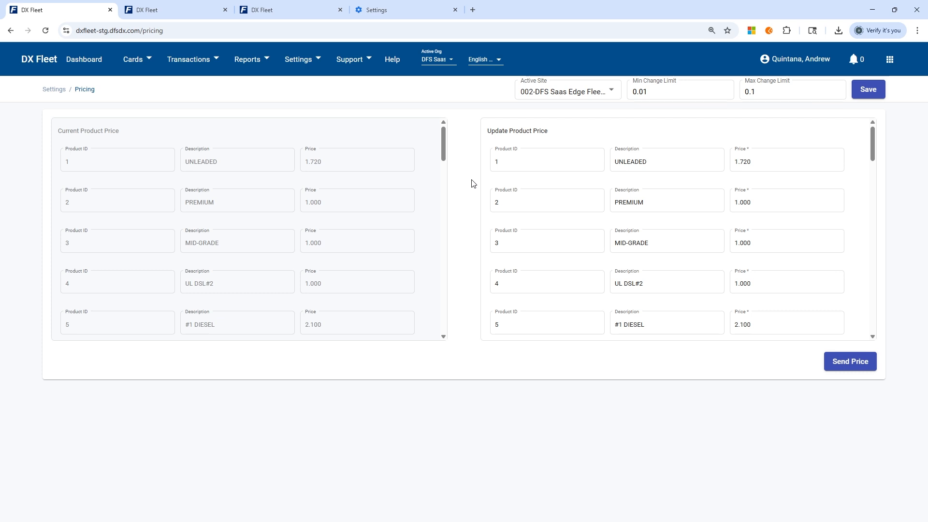
Step: Open the Job Status page to check the pricing update process for site 002
left_click(298, 60)
left_click(312, 139)
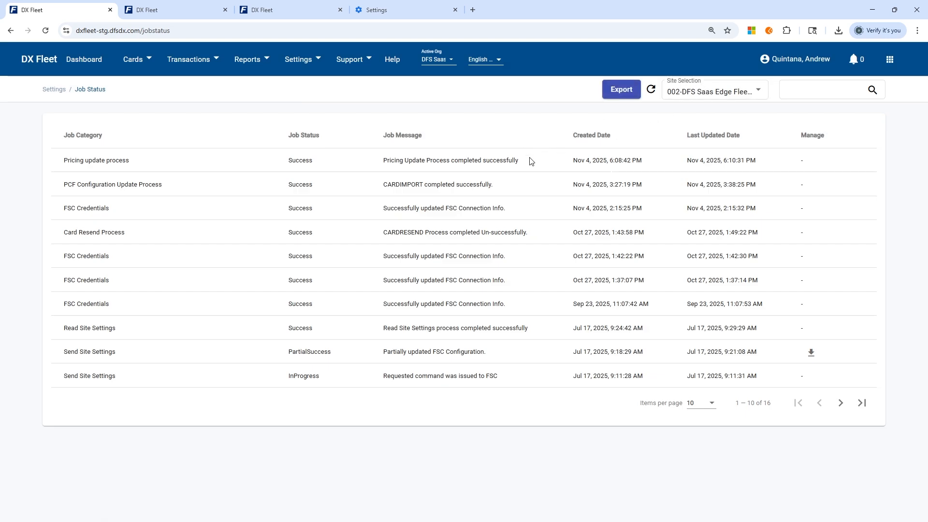
Step: Review the pricing update job's message, and connect to site 002 in the Terminal Window
left_click_drag(531, 161, 367, 159)
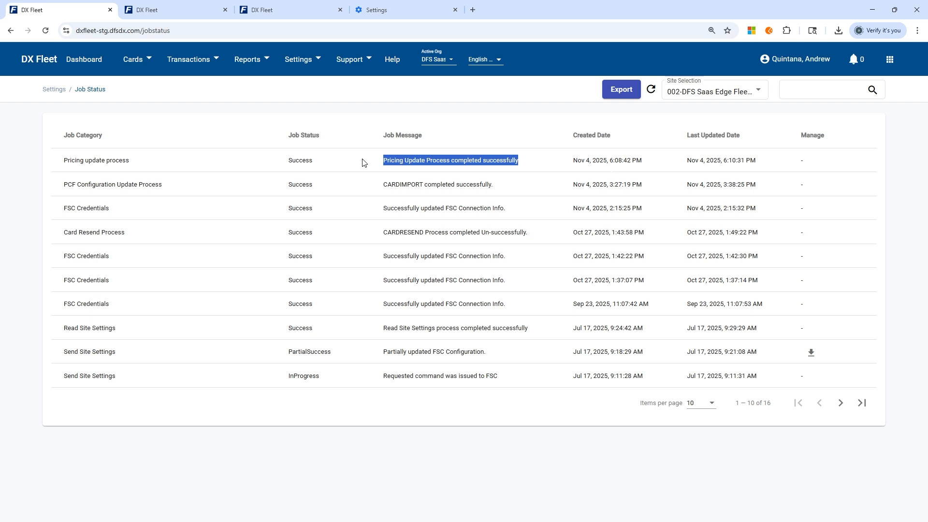
left_click(374, 103)
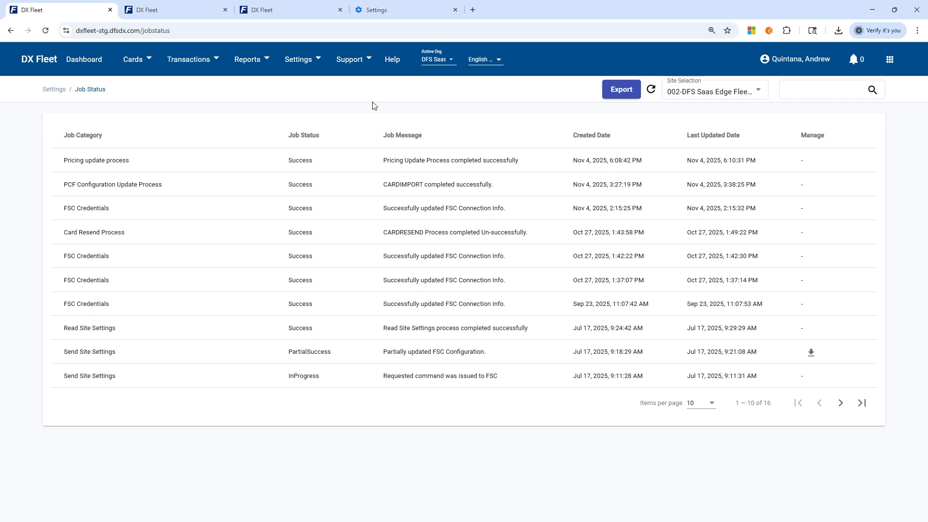
left_click(299, 60)
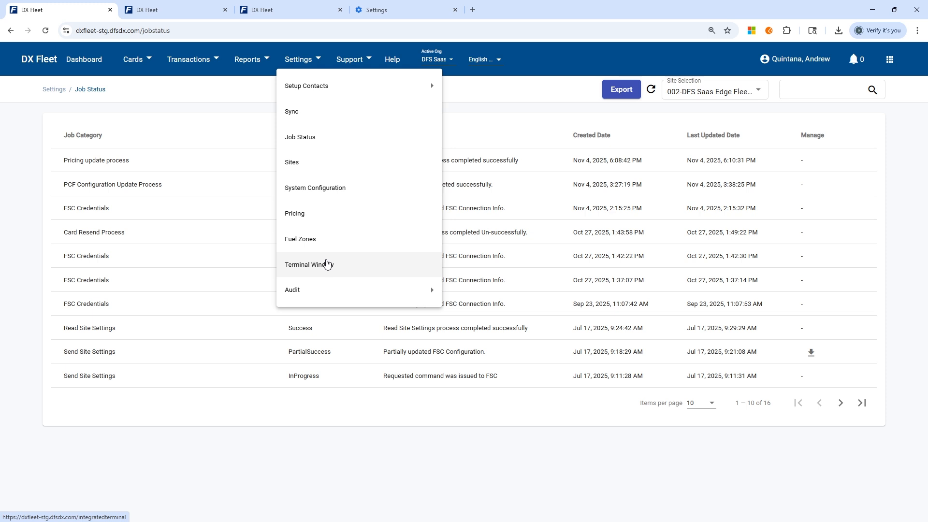
left_click(327, 264)
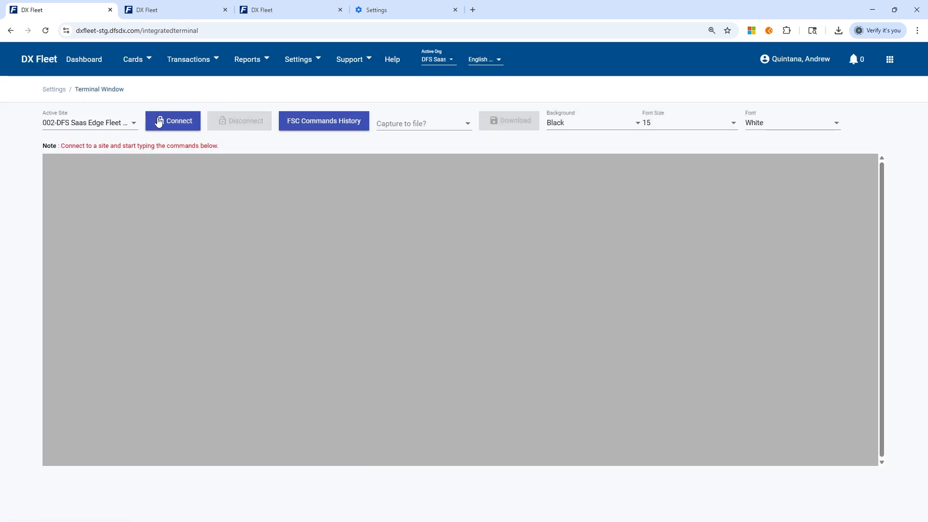
left_click(159, 121)
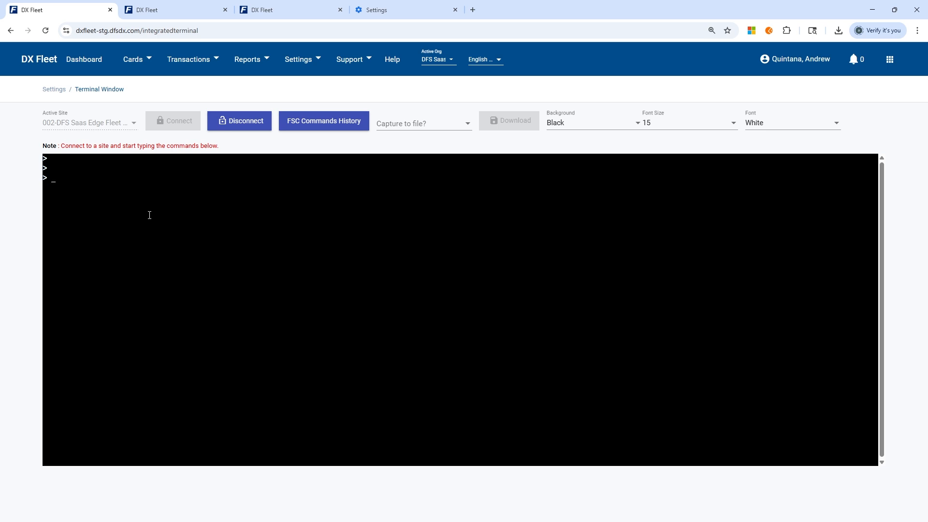
Step: Run the show fueltype command in the terminal and view the start of the product table
type("show fueltype")
key("Return")
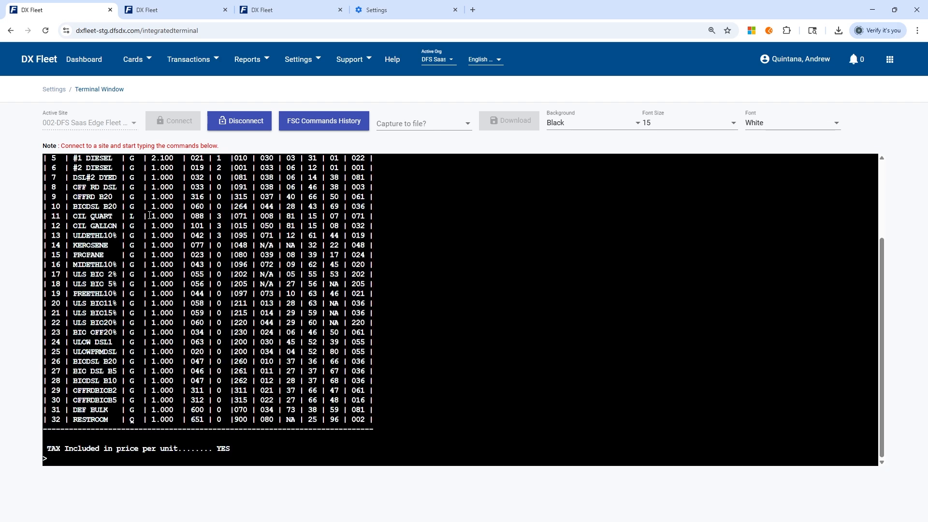
scroll(152, 215, "up", 2)
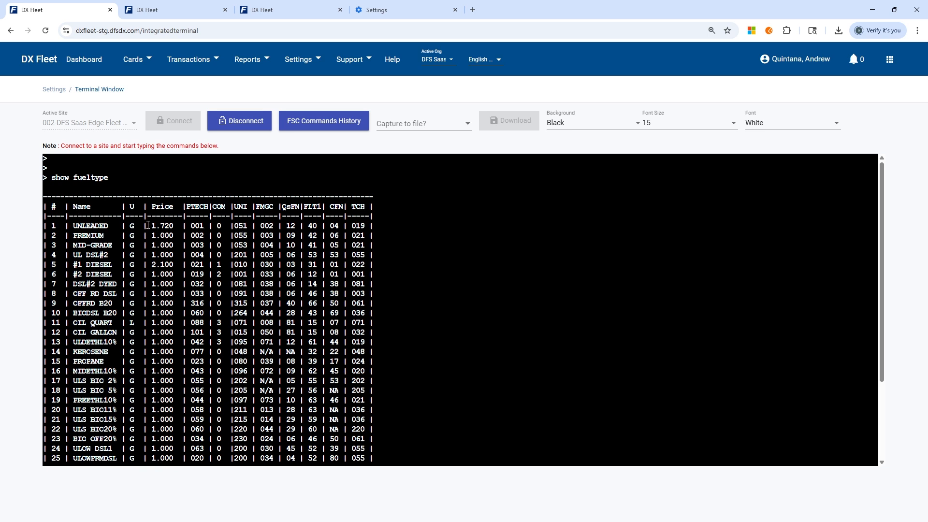
Step: Check the UNLEADED and #1 DIESEL prices in the fuel type table, and highlight the show fueltype command
left_click_drag(148, 225, 173, 226)
left_click_drag(151, 266, 174, 264)
left_click_drag(114, 177, 53, 178)
left_click(77, 177)
double_click(77, 177)
left_click(109, 178)
Step: Disconnect the terminal session from site 002 and return to the Job Status page
left_click(242, 128)
left_click(305, 61)
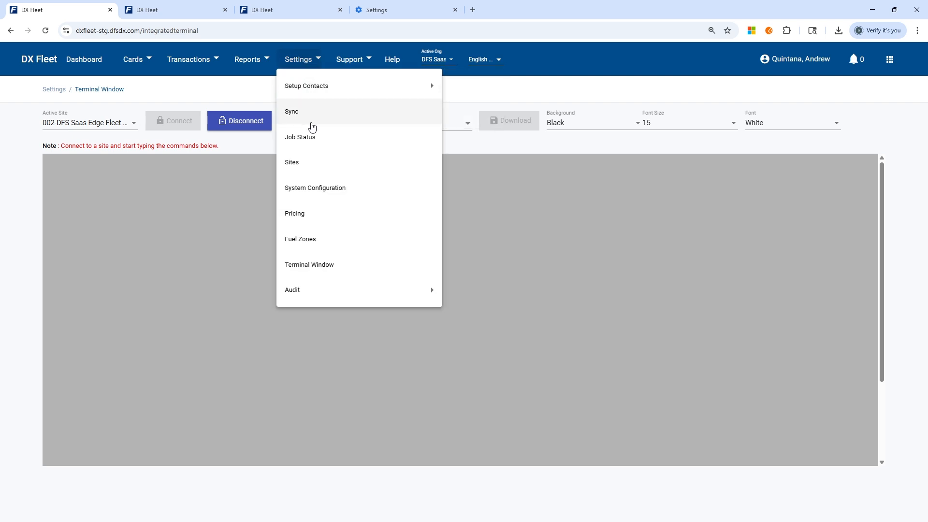
left_click(303, 138)
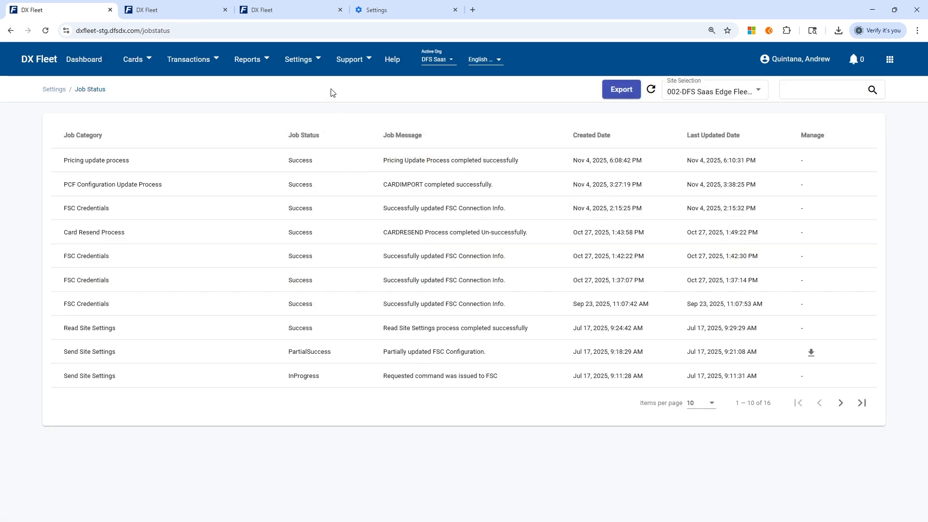
Step: Open the Pricing page for site 002
left_click(297, 70)
left_click(302, 210)
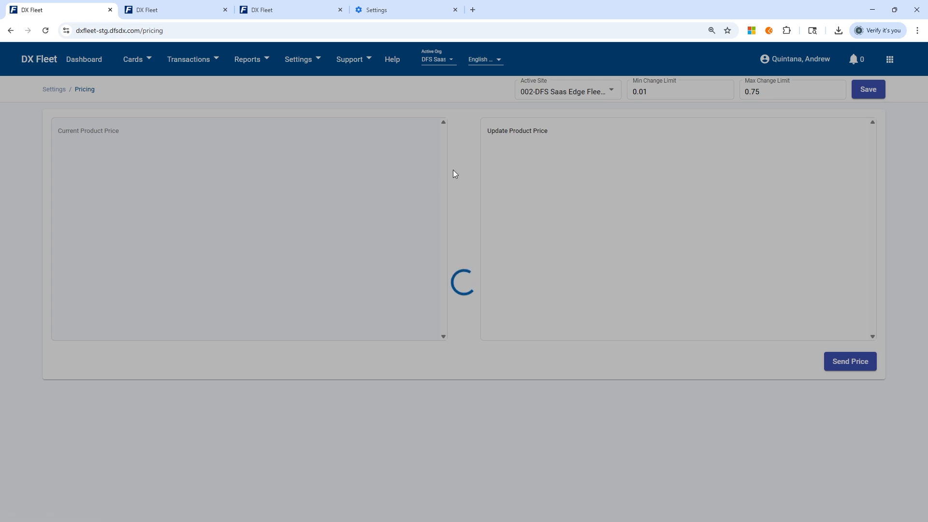